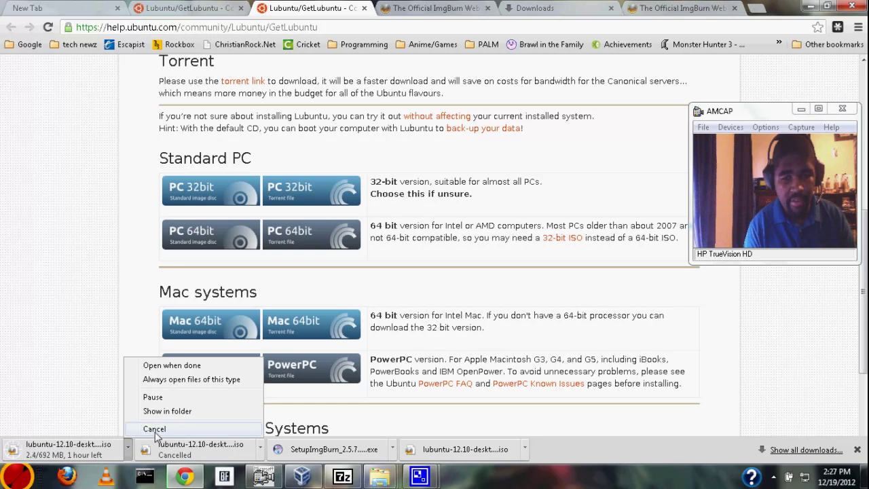
# Step: Cancel the Lubuntu 12.10 desktop ISO download that is in progress
pyautogui.click(155, 429)
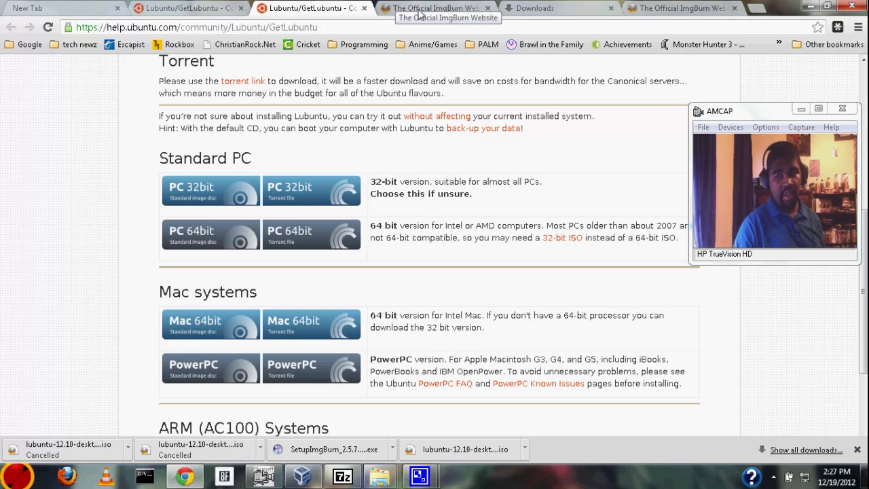
# Step: Start downloading the ImgBurn installer from a mirror on the ImgBurn download page, and cancel the transfer
pyautogui.click(420, 10)
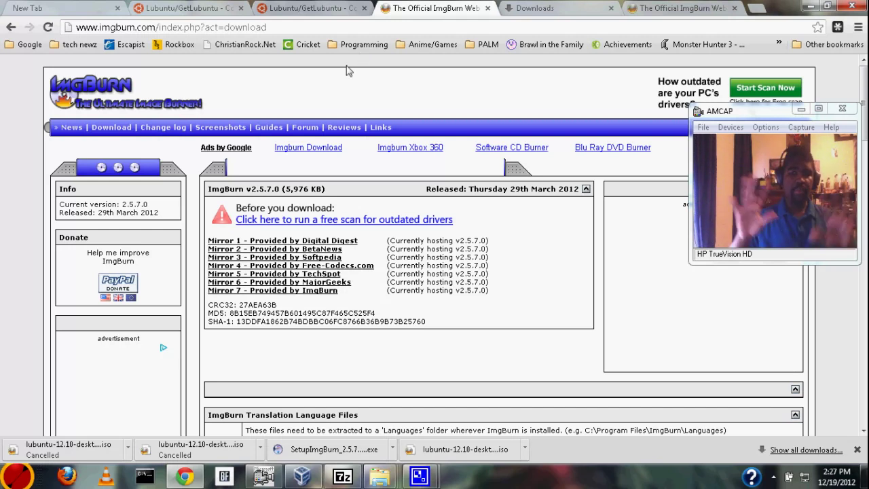
pyautogui.click(313, 284)
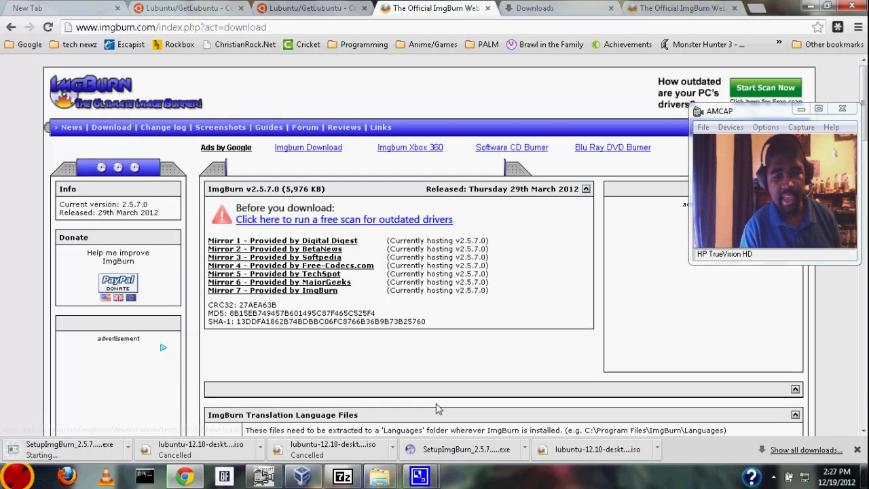
pyautogui.click(129, 449)
pyautogui.click(146, 429)
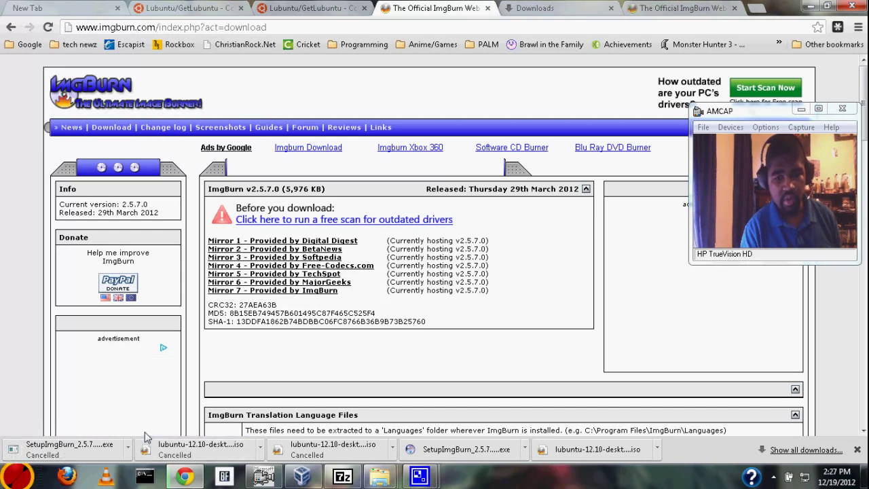
# Step: Run the previously downloaded ImgBurn setup, accept the licence, keep the Full install components, and quit the wizard at the install location
pyautogui.click(508, 443)
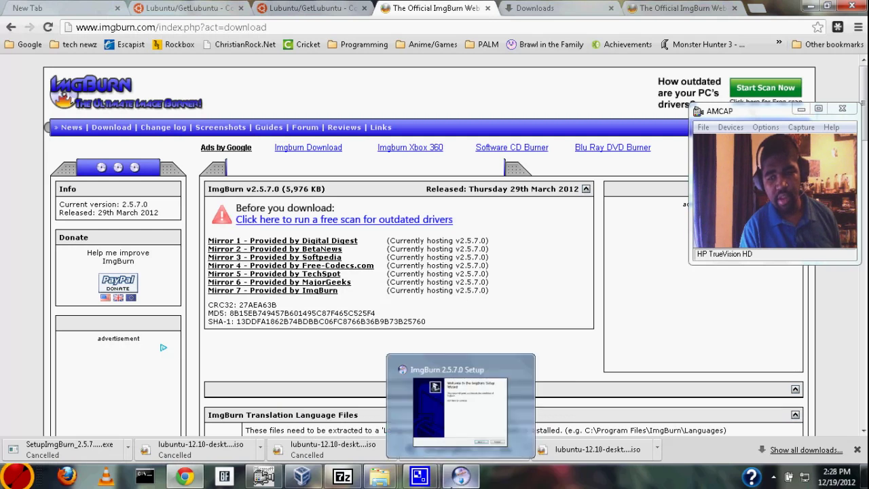
pyautogui.click(453, 480)
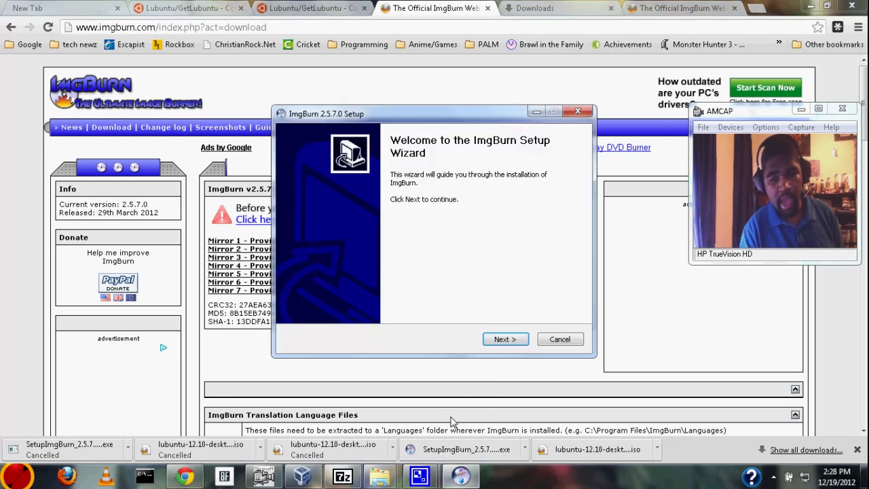
pyautogui.click(504, 339)
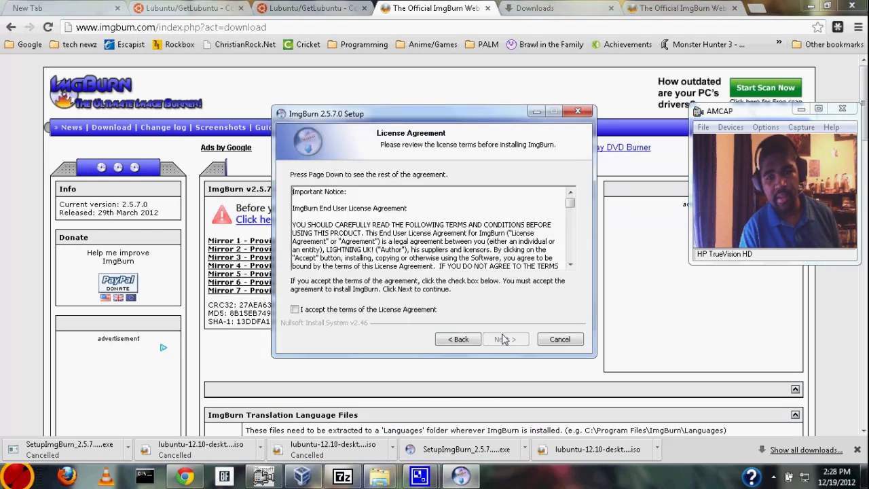
pyautogui.click(408, 311)
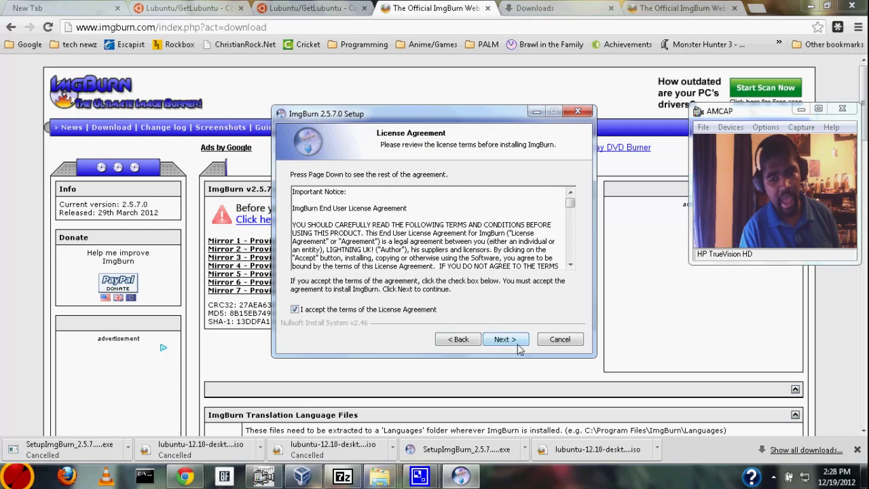
pyautogui.click(505, 340)
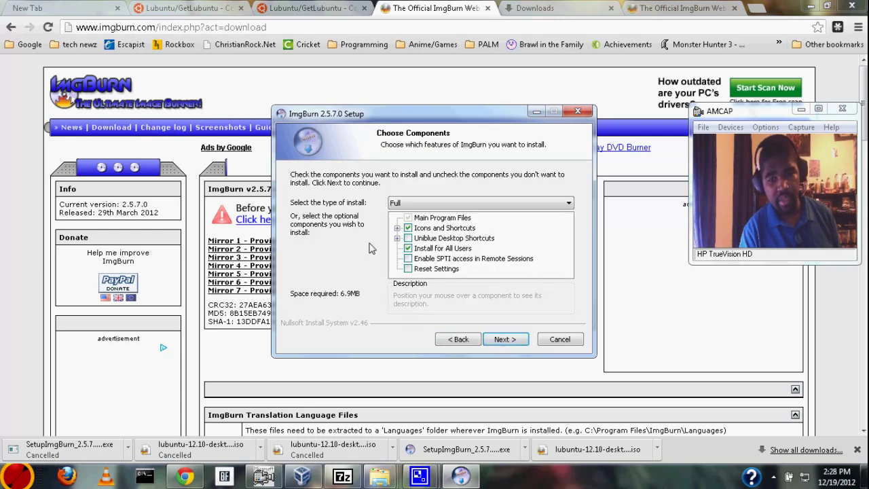
pyautogui.click(499, 342)
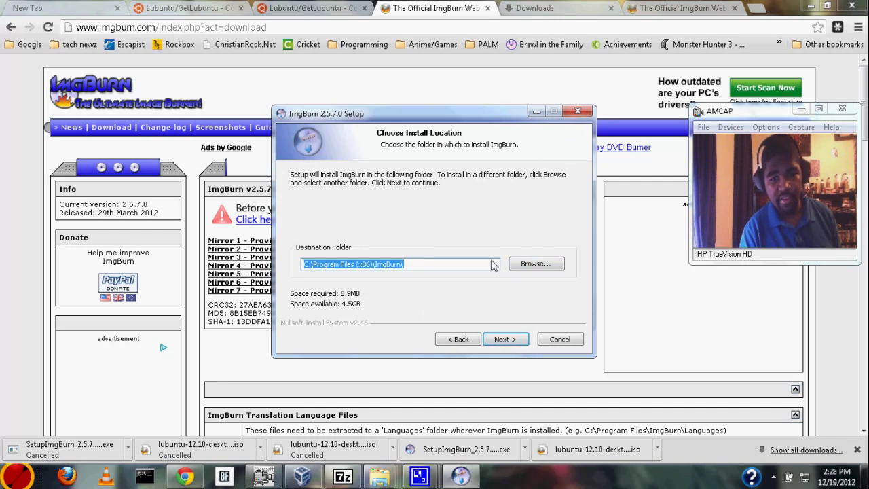
pyautogui.click(569, 342)
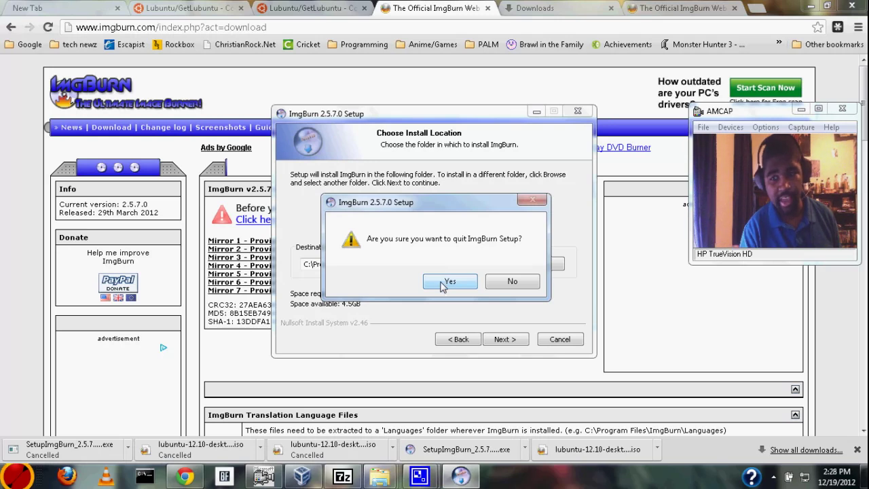
pyautogui.click(449, 282)
# Step: Search the installed programs for "img", launch ImgBurn, and reposition its main window higher on the desktop
pyautogui.click(17, 476)
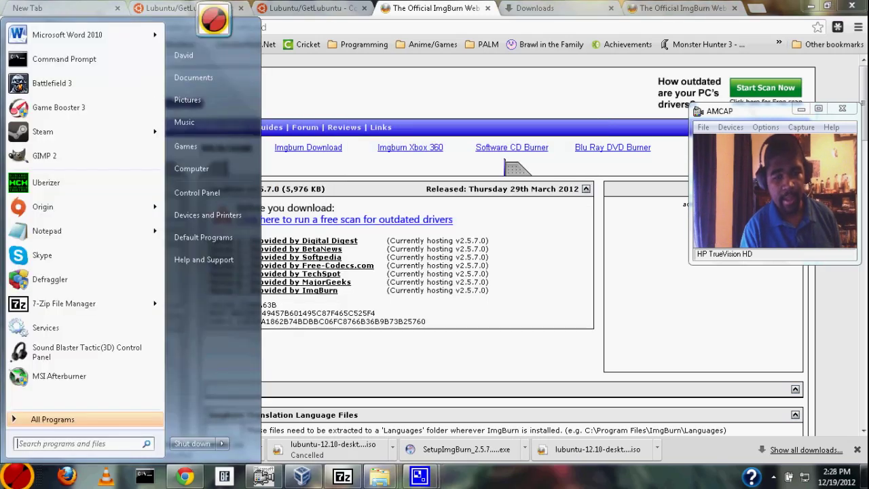
pyautogui.write('img')
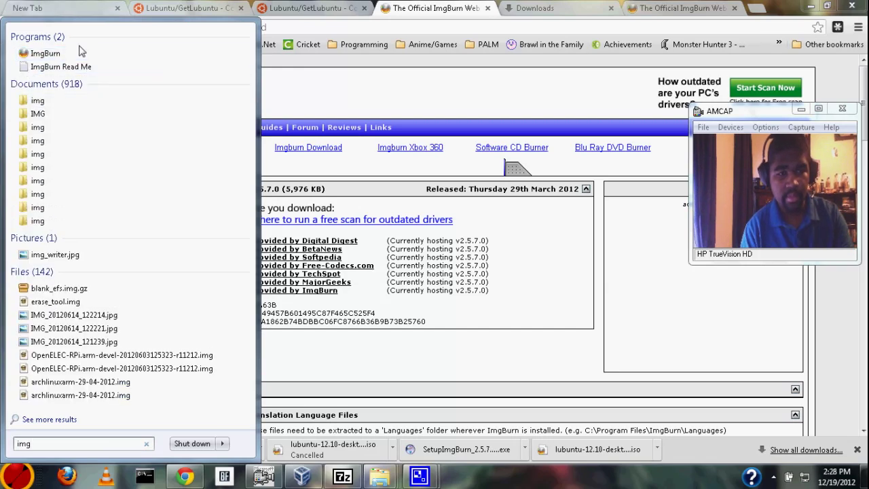
pyautogui.click(45, 54)
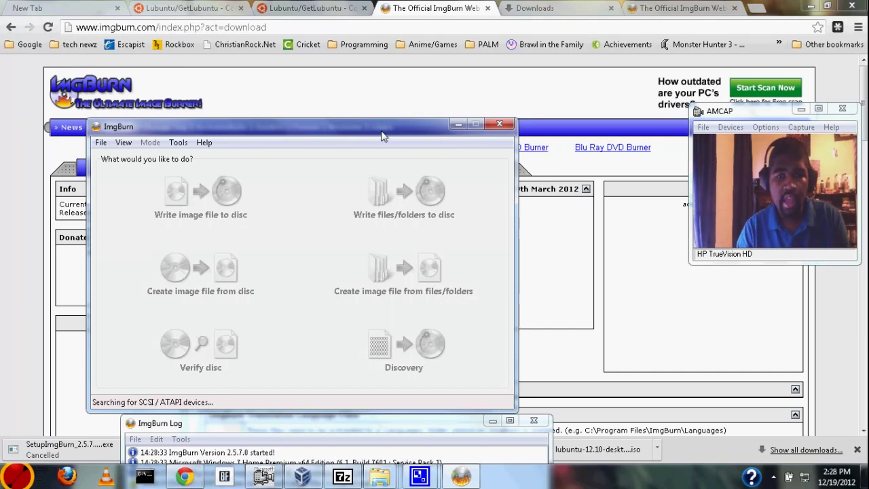
pyautogui.moveTo(381, 135); pyautogui.dragTo(486, 55)
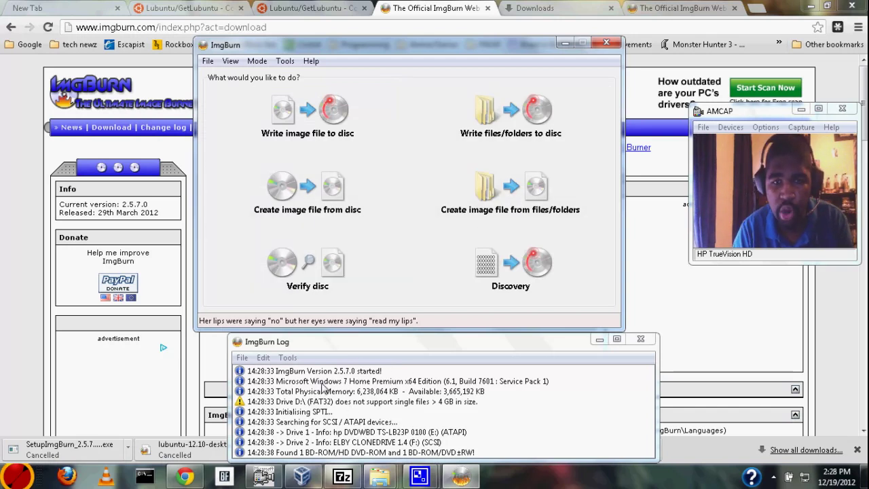
# Step: Enter the mode for writing an image file to disc and browse the Downloads folder for a source image
pyautogui.click(315, 129)
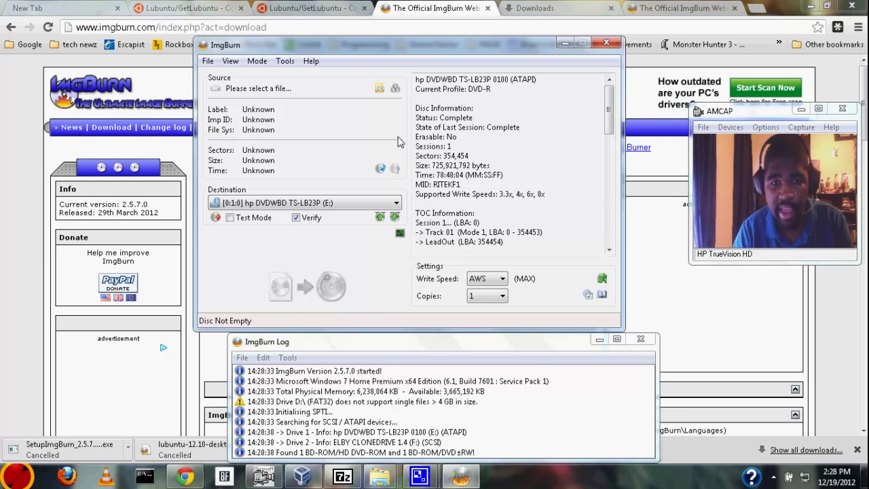
pyautogui.click(379, 89)
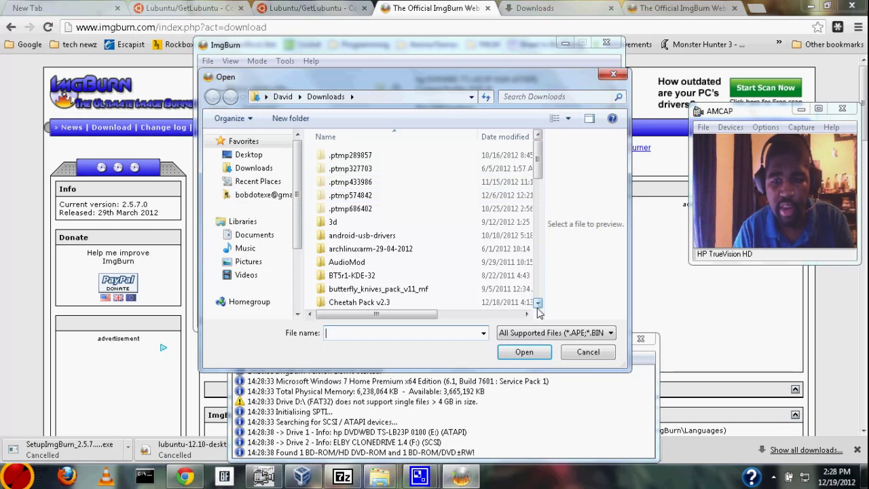
pyautogui.moveTo(537, 150); pyautogui.dragTo(562, 321)
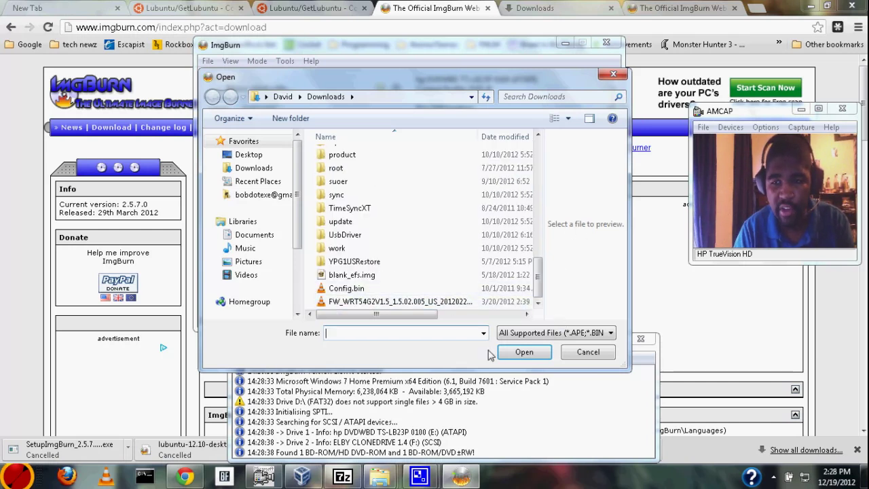
pyautogui.click(577, 352)
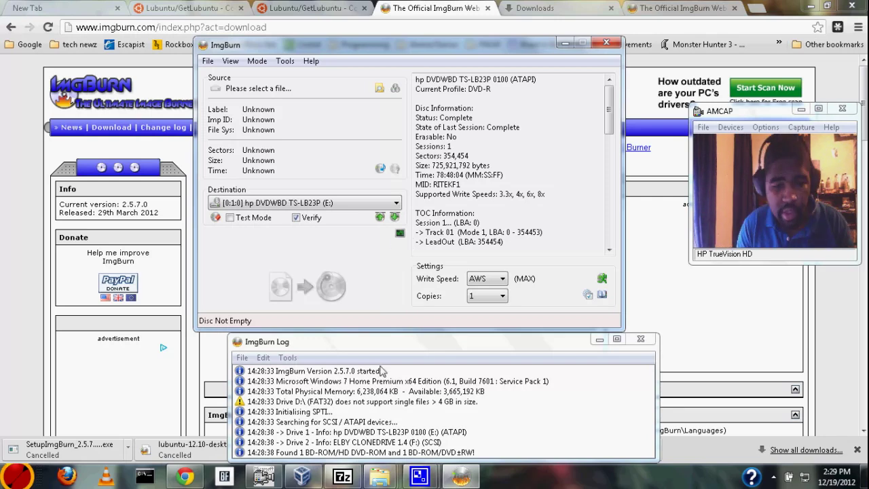
# Step: Bring up Oracle VM VirtualBox Manager and minimise it again to return to ImgBurn
pyautogui.click(302, 475)
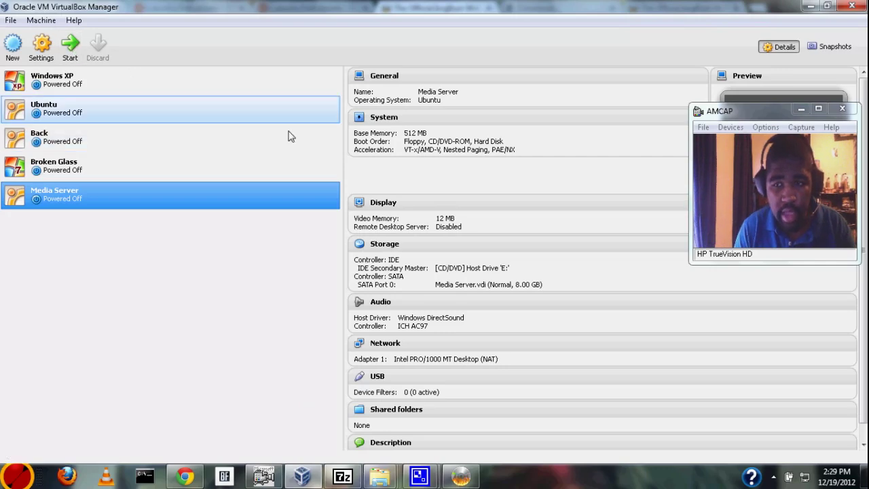
pyautogui.click(809, 6)
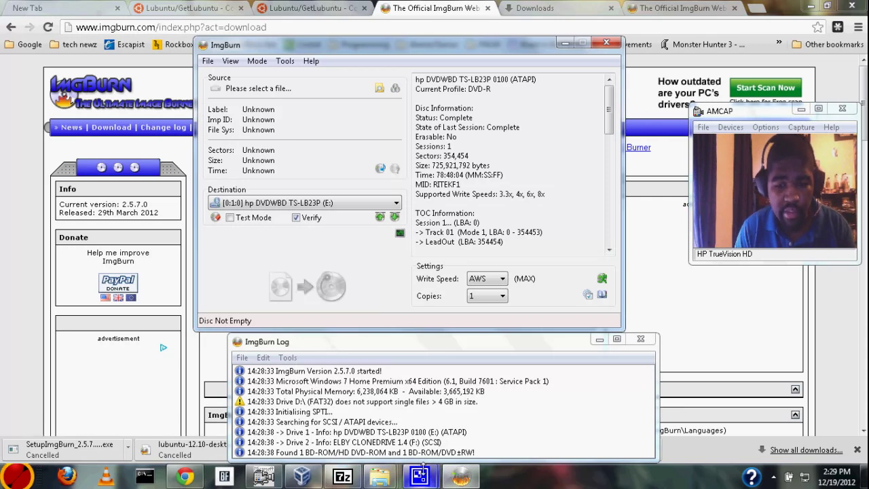
pyautogui.moveTo(419, 475)
pyautogui.click(338, 379)
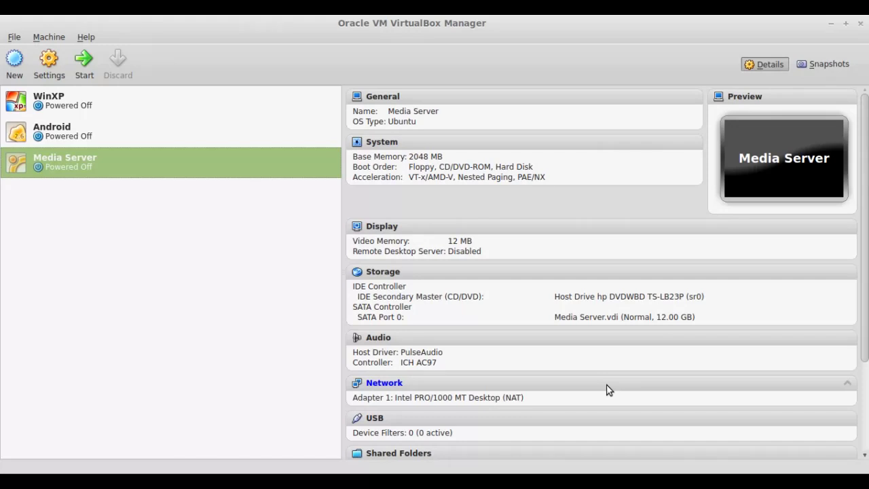
# Step: Start the Media Server virtual machine in VirtualBox, maximise its window, and dismiss the keyboard capture and colour mode messages
pyautogui.click(86, 68)
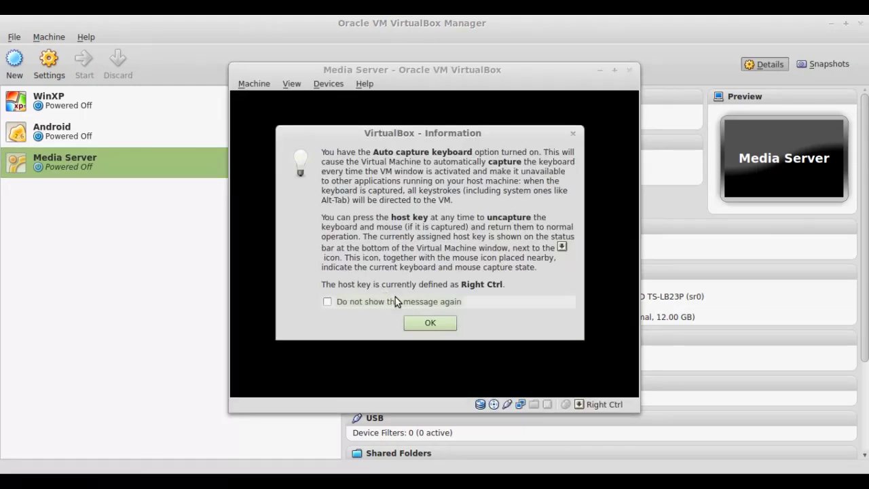
pyautogui.click(428, 324)
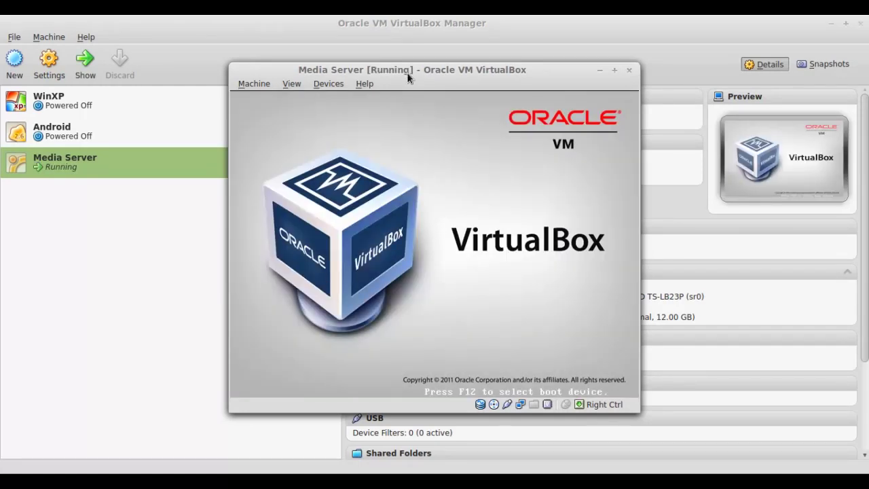
pyautogui.doubleClick(407, 73)
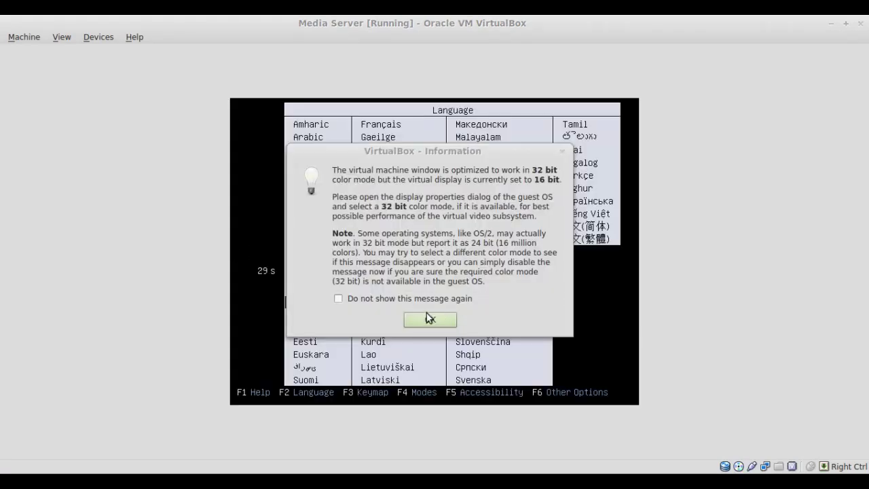
pyautogui.click(429, 319)
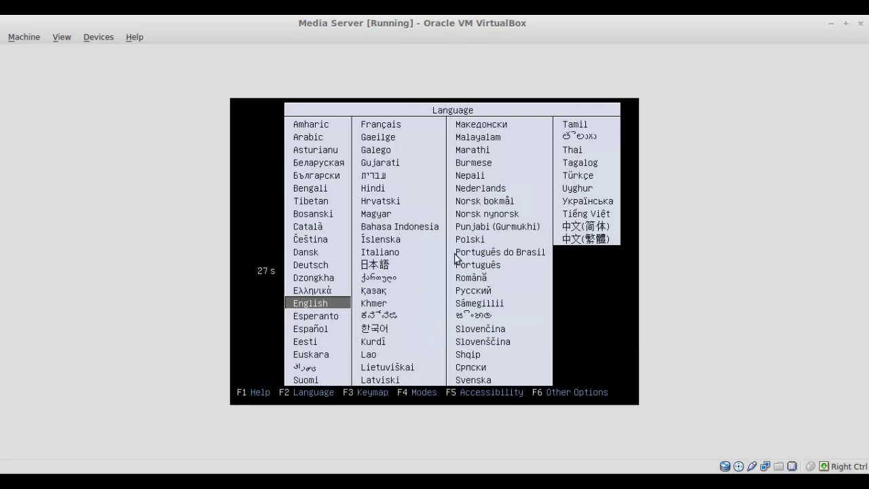
# Step: Accept English as the Lubuntu boot language and highlight the Check disc for defects option
pyautogui.press('Return')
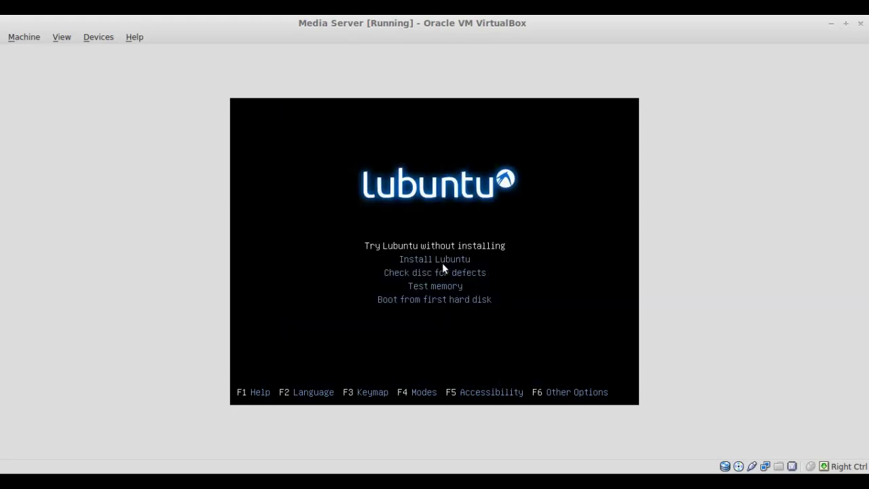
pyautogui.press('Down')
pyautogui.press('Down')
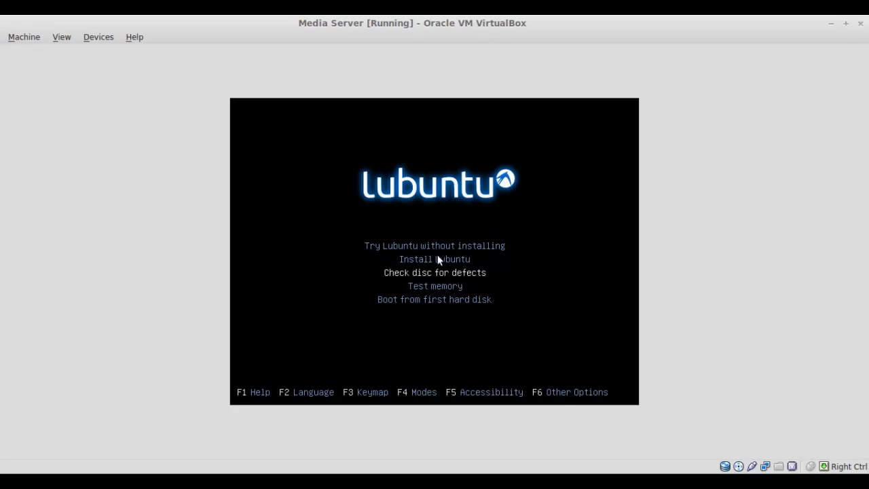
# Step: Reset the Media Server virtual machine back to the Lubuntu language selection and dismiss the colour mode message
pyautogui.click(22, 37)
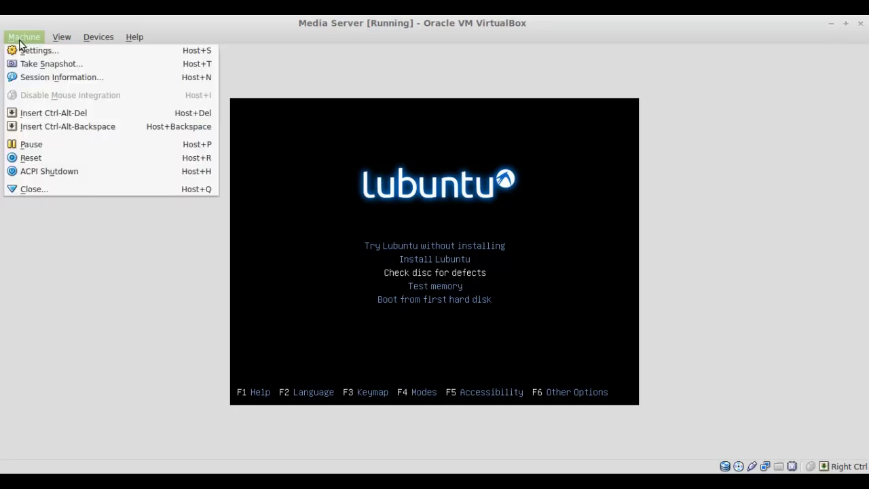
pyautogui.click(56, 158)
pyautogui.click(474, 289)
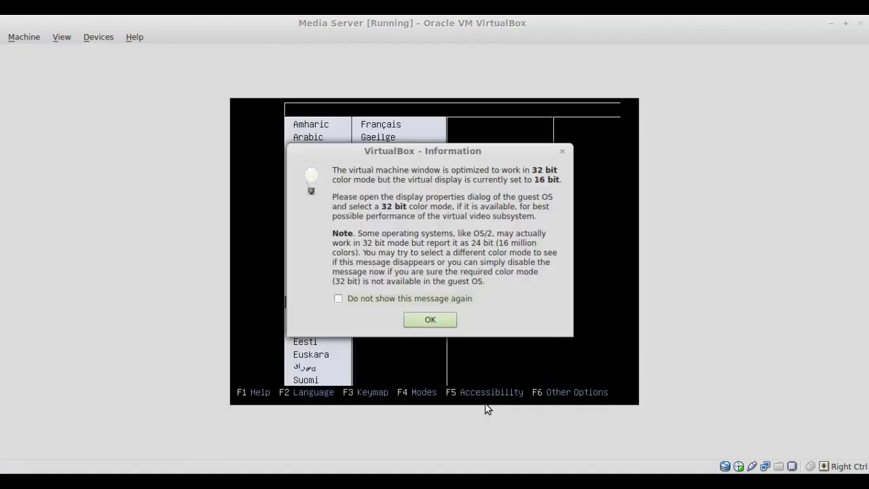
pyautogui.click(423, 323)
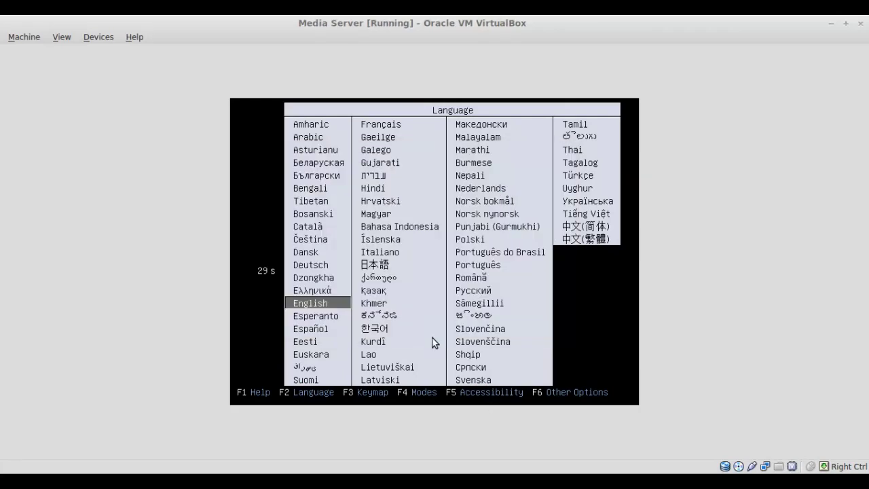
# Step: Reset the virtual machine from the language selection and open the temporary boot device selection during startup
pyautogui.click(20, 38)
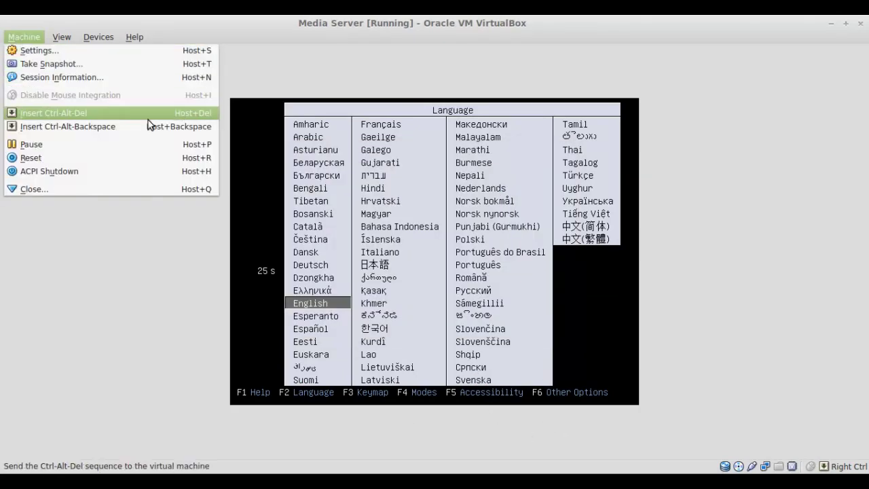
pyautogui.click(73, 163)
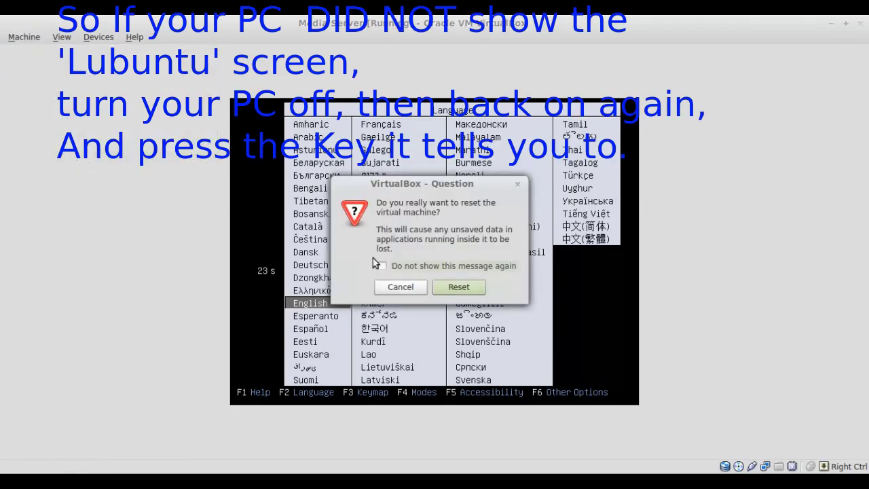
pyautogui.click(458, 288)
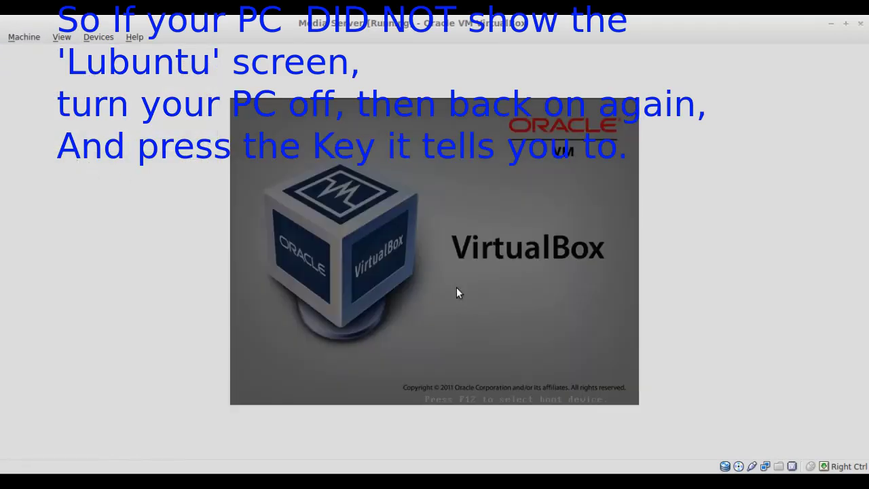
pyautogui.press('F12')
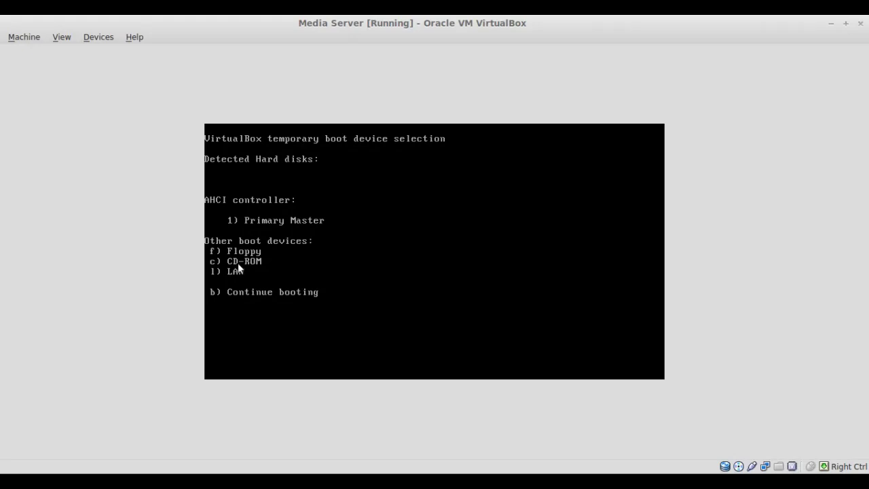
# Step: Boot the virtual machine from the CD-ROM and dismiss the colour mode message, choosing not to show it again
pyautogui.press('c')
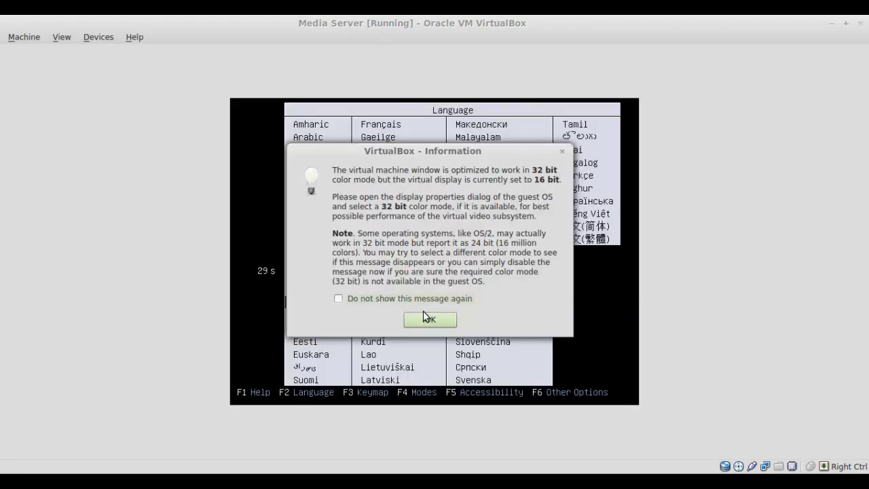
pyautogui.click(395, 299)
pyautogui.click(429, 320)
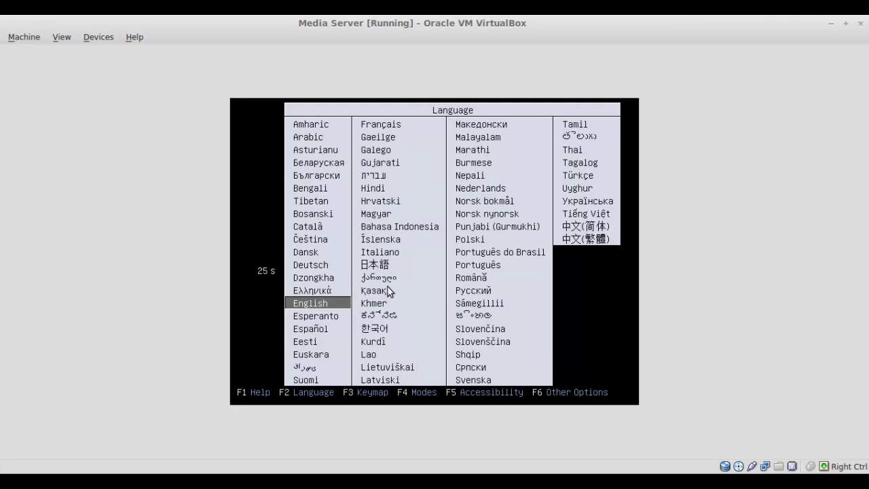
# Step: Accept English as the boot language and start the Install Lubuntu option from the boot menu
pyautogui.press('Up')
pyautogui.press('Up')
pyautogui.press('Down')
pyautogui.press('Down')
pyautogui.press('Down')
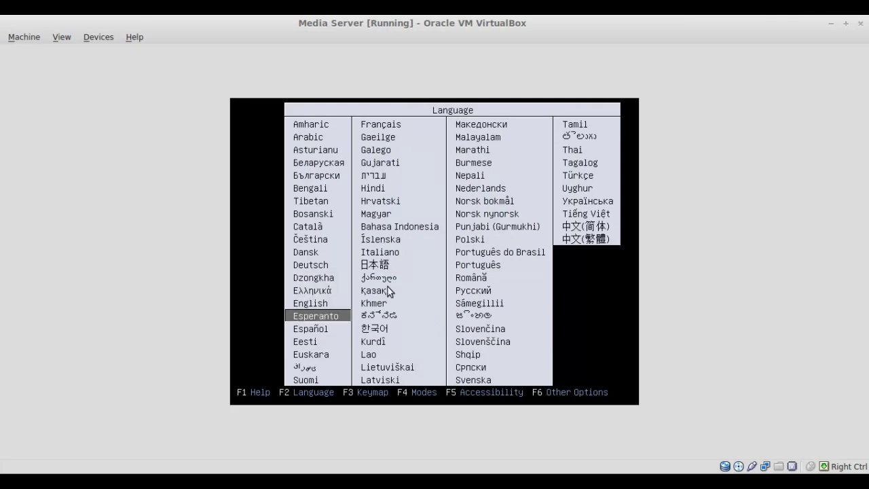
pyautogui.press('Up')
pyautogui.press('Return')
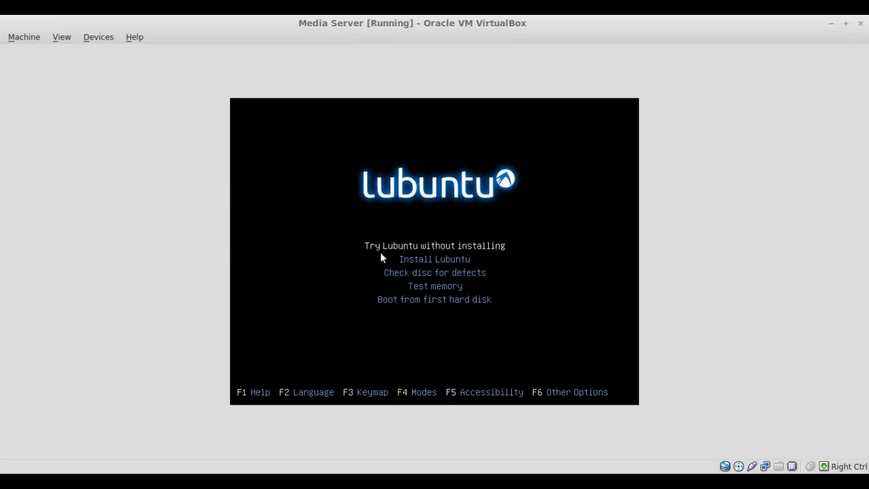
pyautogui.press('Down')
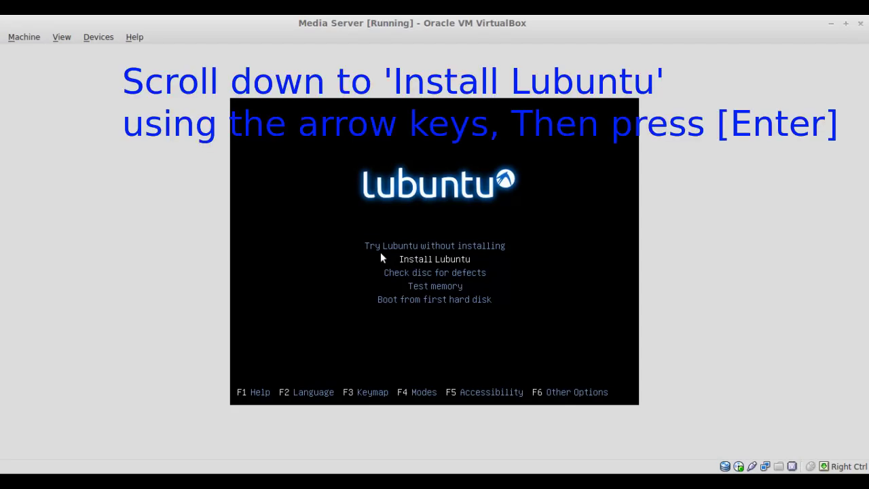
pyautogui.press('Return')
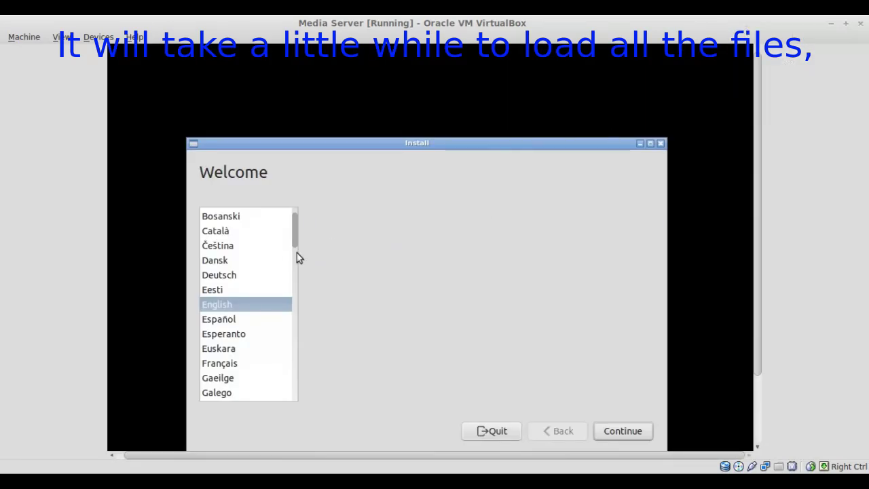
# Step: Continue the installer in English without third-party software, using the Erase disk and install Lubuntu installation type
pyautogui.click(625, 432)
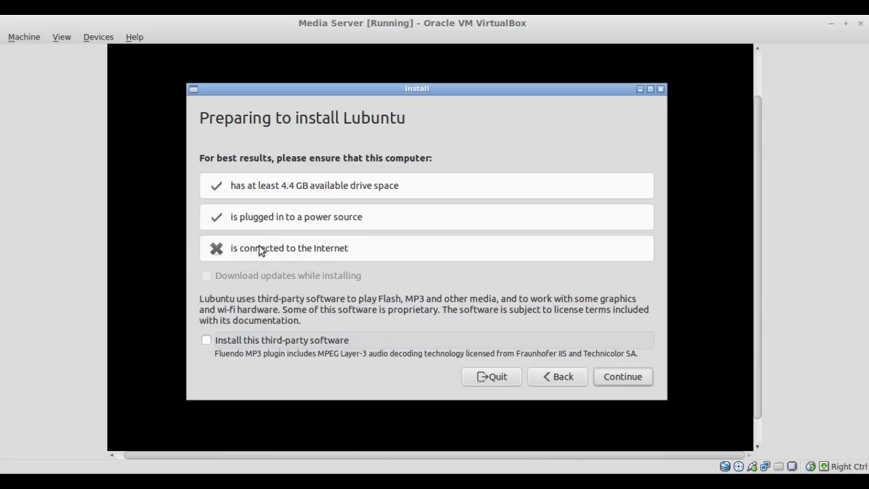
pyautogui.click(618, 371)
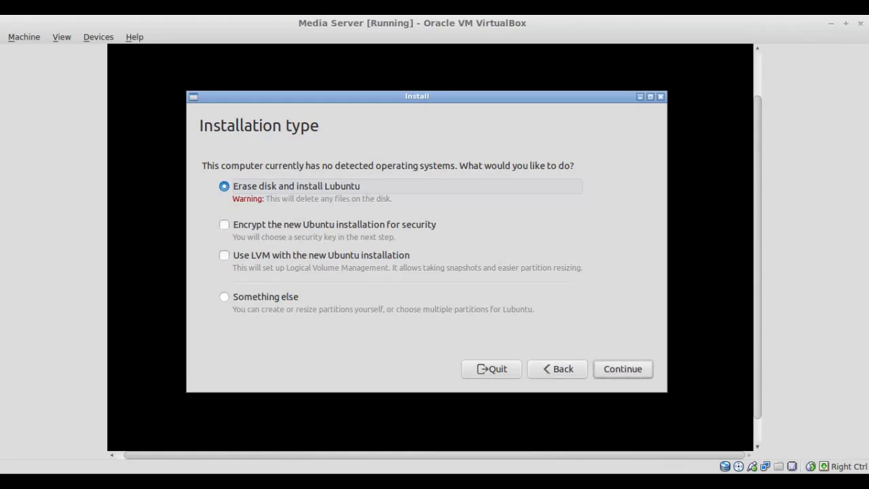
pyautogui.click(634, 373)
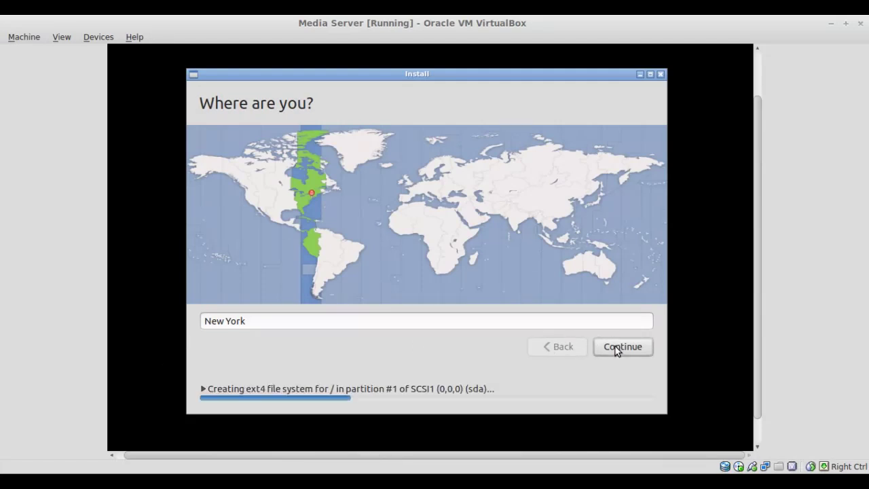
# Step: Choose a location in eastern North America on the time zone map and accept the English (US) keyboard layout
pyautogui.click(278, 190)
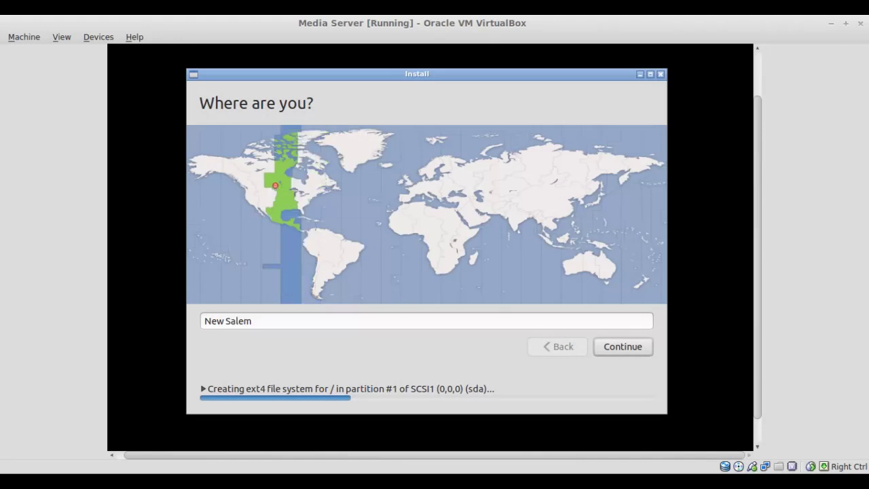
pyautogui.click(307, 195)
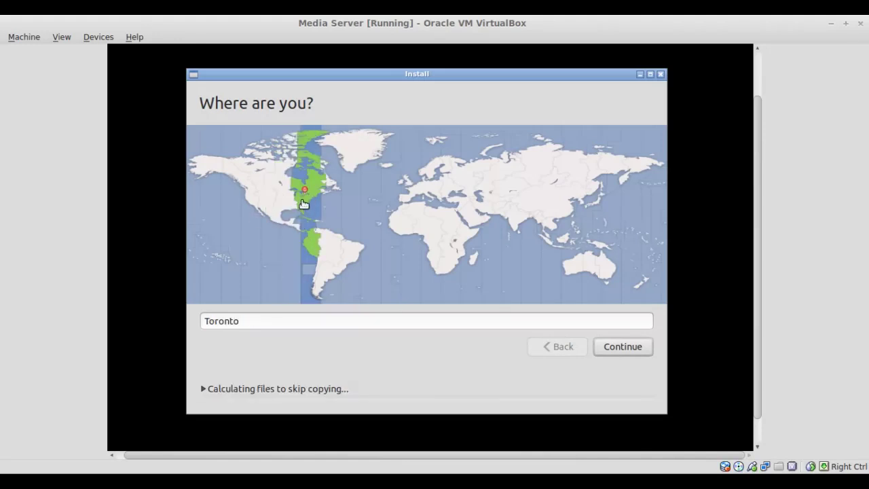
pyautogui.click(310, 199)
pyautogui.click(306, 203)
pyautogui.click(311, 202)
pyautogui.click(617, 348)
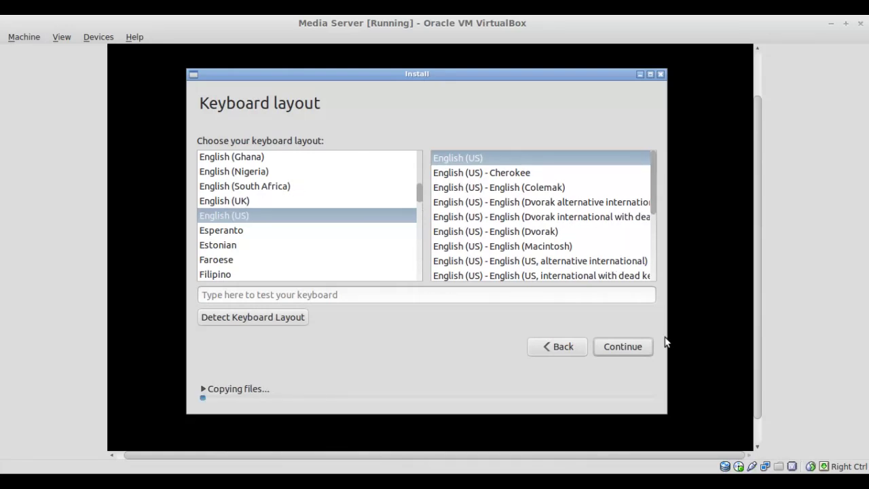
pyautogui.click(614, 345)
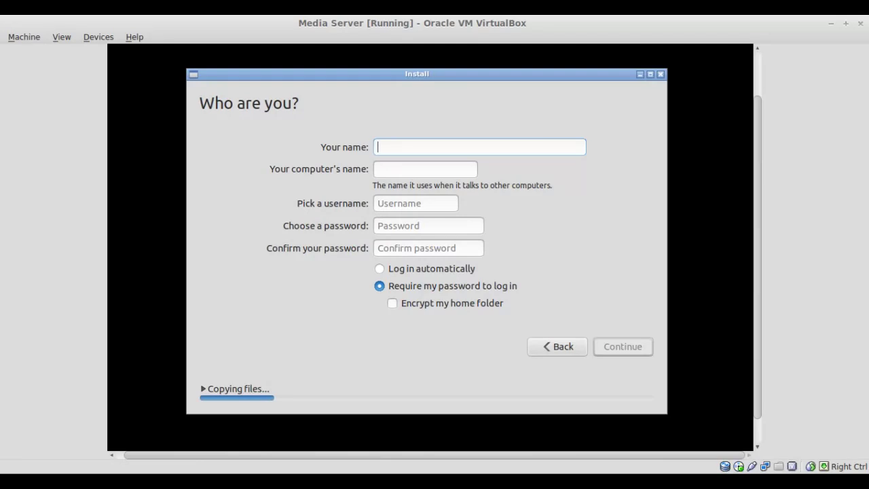
# Step: Enter the user's full name in the installer's account details
pyautogui.write('Dai')
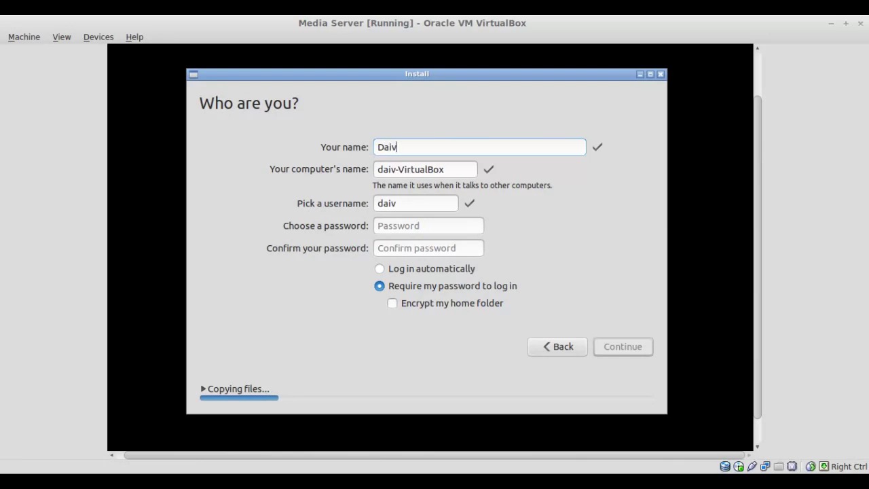
pyautogui.press('BackSpace')
pyautogui.write('vid ')
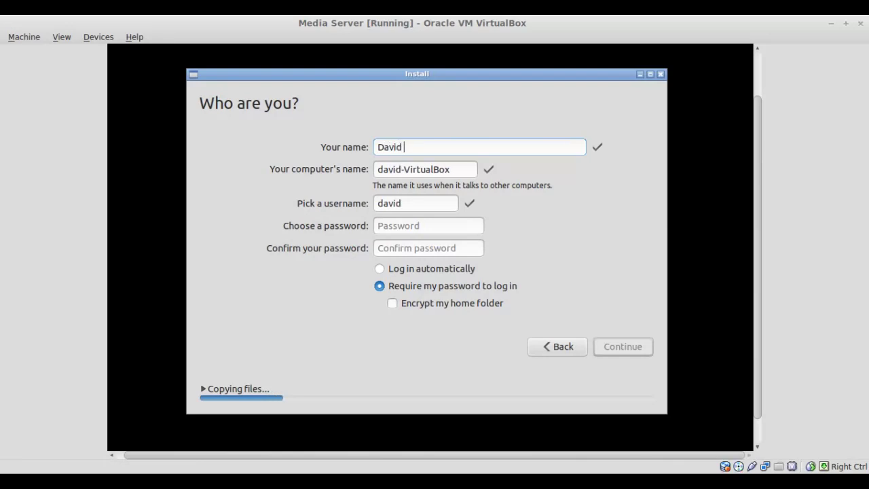
pyautogui.write('Matthew')
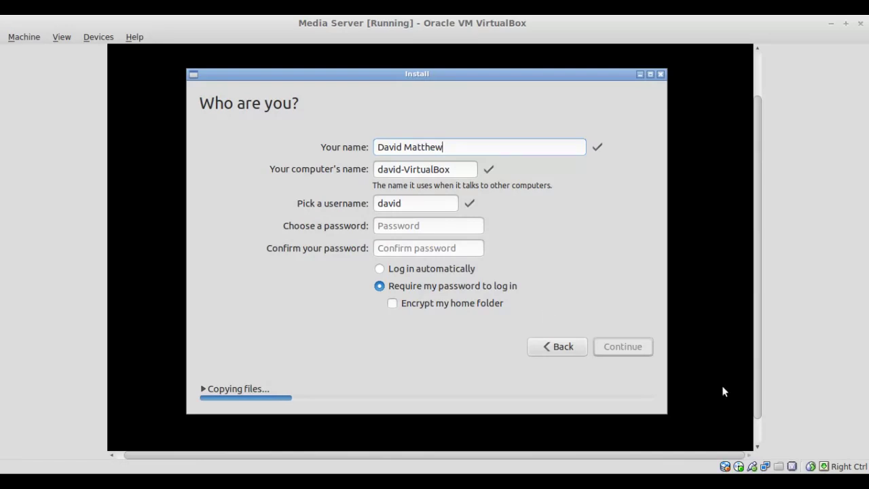
# Step: Replace the suggested computer name with Media_server
pyautogui.scroll(-1, 722, 386)
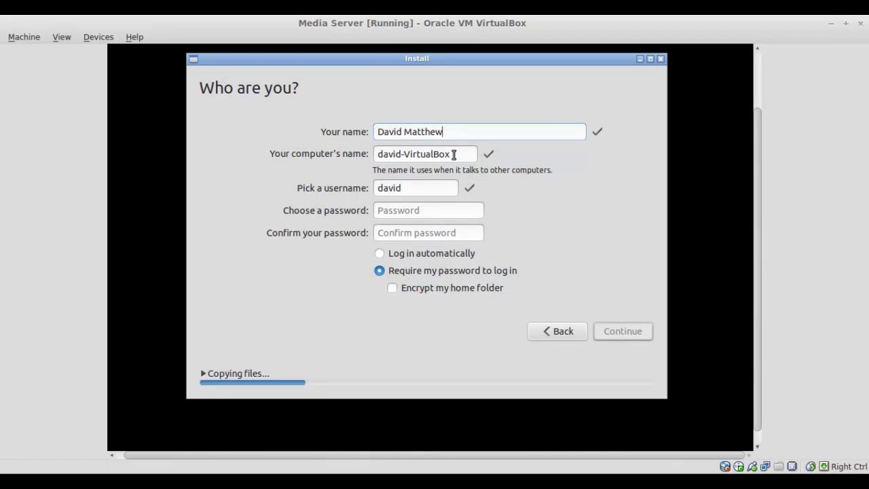
pyautogui.click(454, 155)
pyautogui.press('BackSpace')
pyautogui.press('BackSpace')
pyautogui.press('BackSpace')
pyautogui.press('BackSpace')
pyautogui.press('BackSpace')
pyautogui.press('BackSpace')
pyautogui.press('BackSpace')
pyautogui.press('BackSpace')
pyautogui.press('BackSpace')
pyautogui.press('BackSpace')
pyautogui.press('BackSpace')
pyautogui.press('BackSpace')
pyautogui.press('BackSpace')
pyautogui.press('BackSpace')
pyautogui.press('BackSpace')
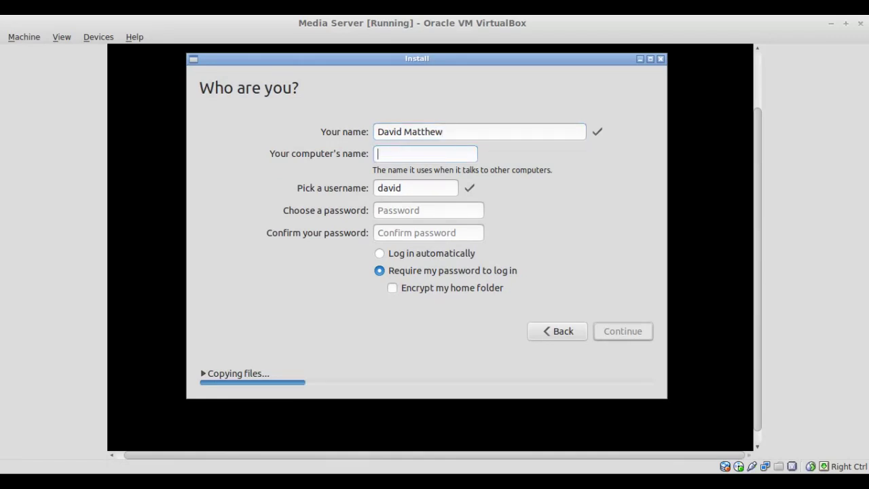
pyautogui.write('Media_server')
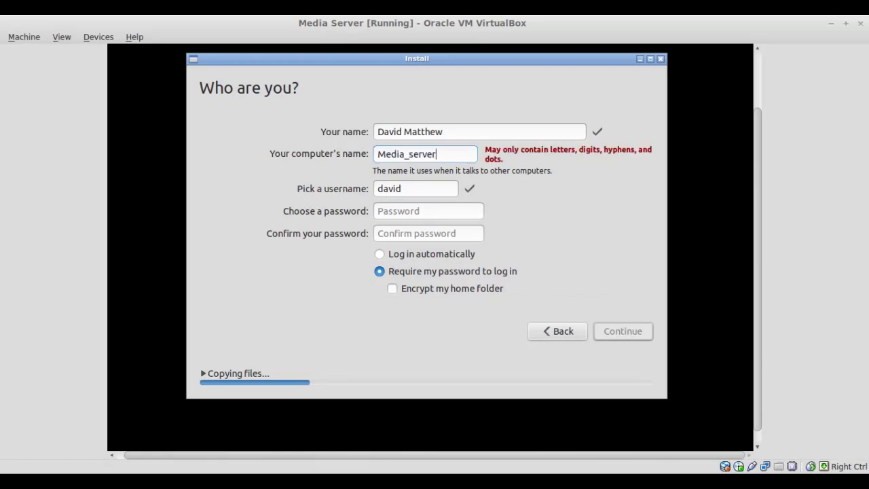
# Step: Change the computer's name to MediaServer, without an underscore
pyautogui.press('BackSpace')
pyautogui.press('BackSpace')
pyautogui.press('BackSpace')
pyautogui.press('BackSpace')
pyautogui.press('BackSpace')
pyautogui.press('BackSpace')
pyautogui.press('BackSpace')
pyautogui.write('Server')
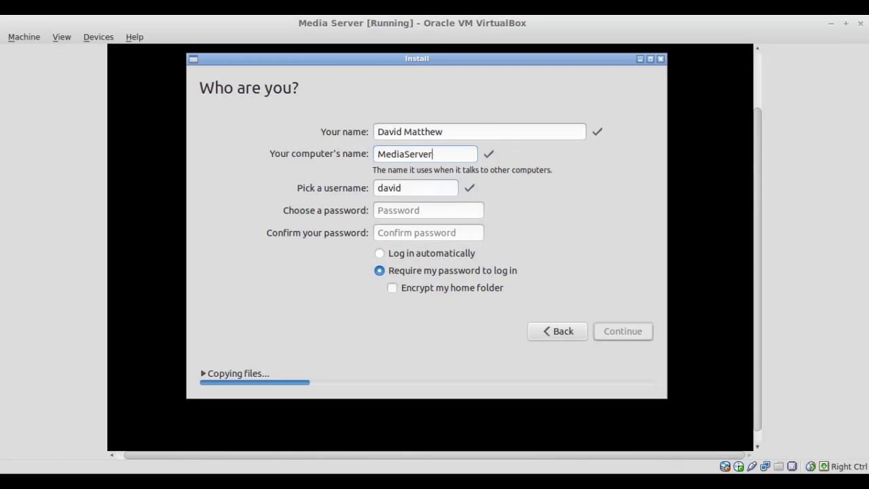
# Step: Clear the suggested username, trying a short replacement and erasing it again
pyautogui.click(429, 187)
pyautogui.press('BackSpace')
pyautogui.press('BackSpace')
pyautogui.press('BackSpace')
pyautogui.press('BackSpace')
pyautogui.press('BackSpace')
pyautogui.write('BOb')
pyautogui.press('BackSpace')
pyautogui.press('BackSpace')
pyautogui.press('BackSpace')
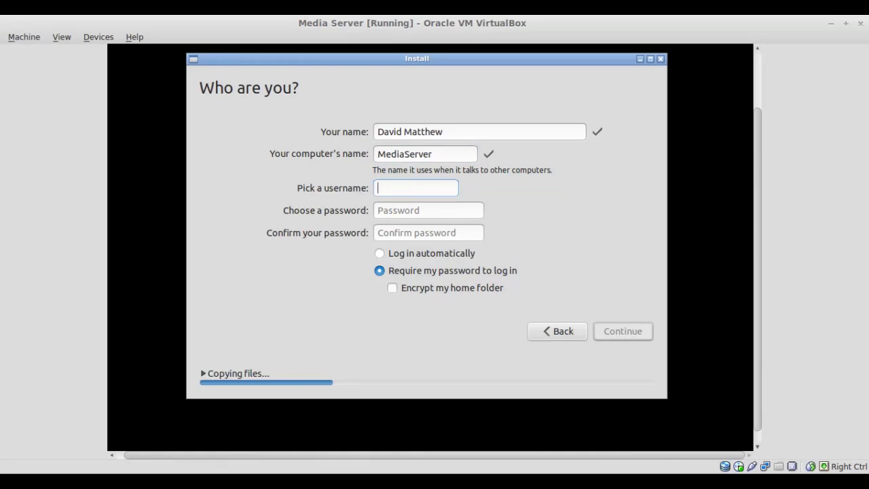